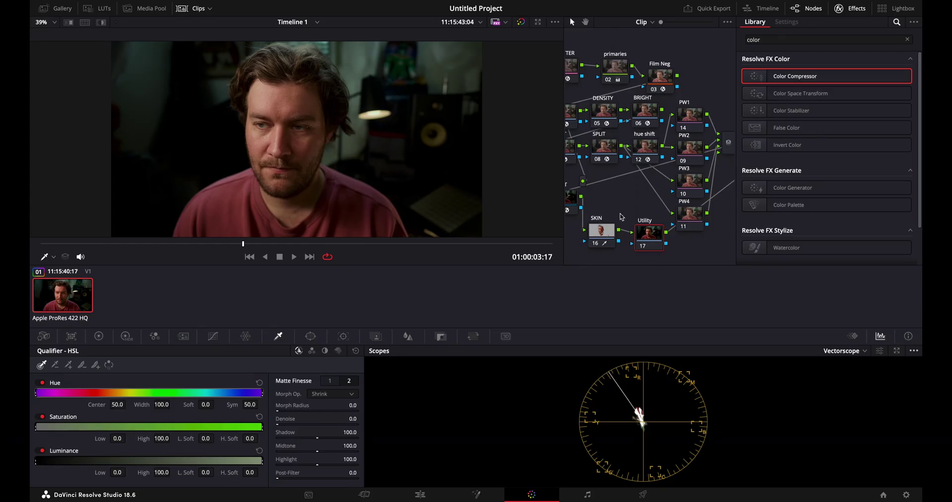
Find the DCTL effect by searching 'dc' and apply it to the Utility node (17)
{"action": "scroll", "coordinate": [620, 217], "scroll_direction": "left", "scroll_amount": 3}
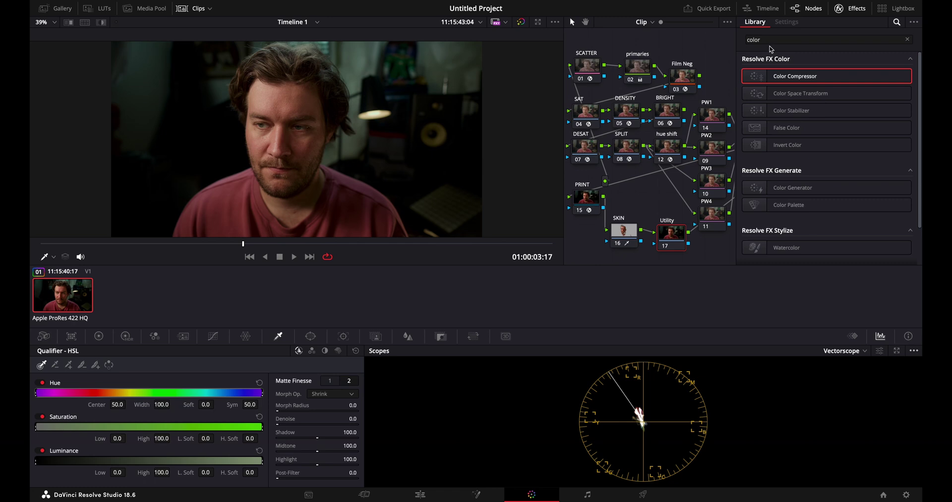
{"action": "left_click", "coordinate": [906, 40]}
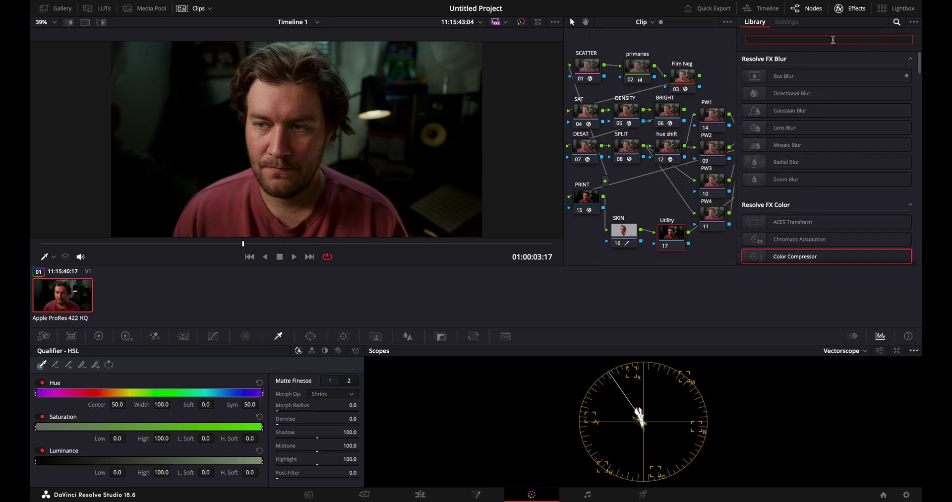
{"action": "type", "text": "dc"}
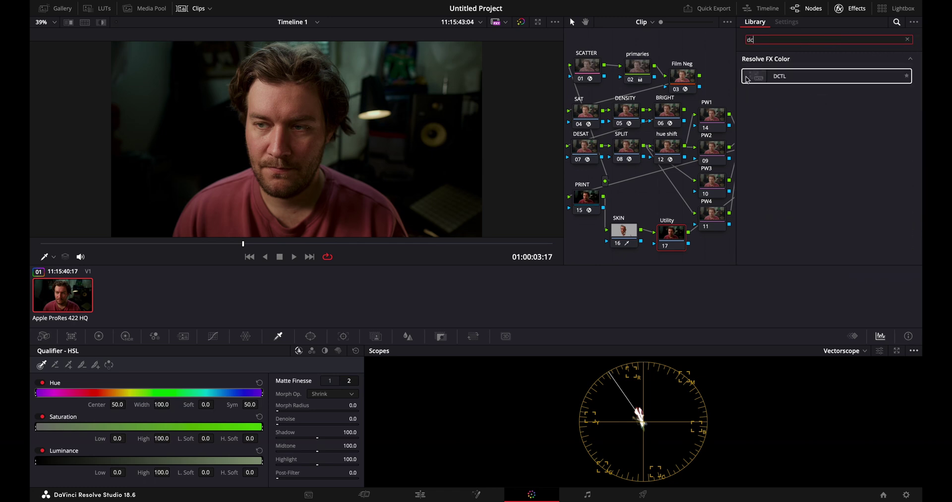
{"action": "left_click_drag", "start_coordinate": [750, 79], "coordinate": [664, 237]}
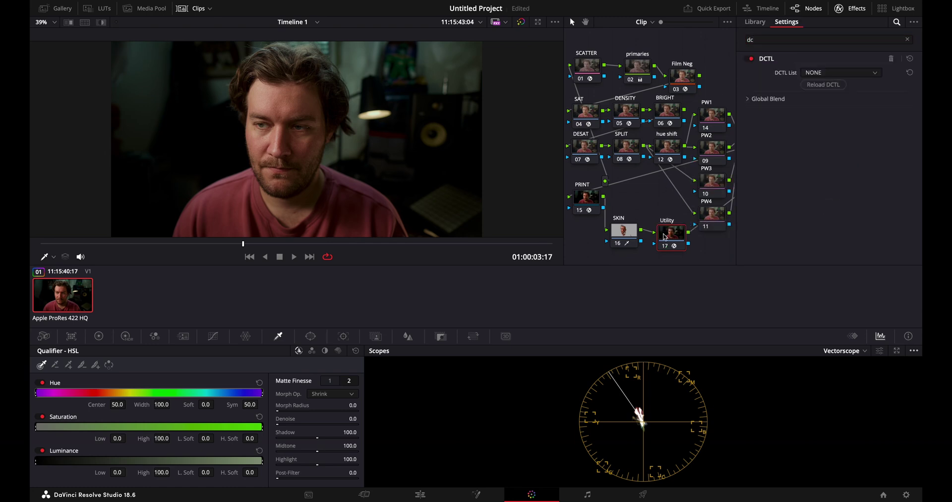
Load MONO-Balance-v1.1 from the DCTL List on the Utility node
{"action": "left_click", "coordinate": [810, 73]}
{"action": "scroll", "coordinate": [835, 133], "scroll_direction": "down", "scroll_amount": 10}
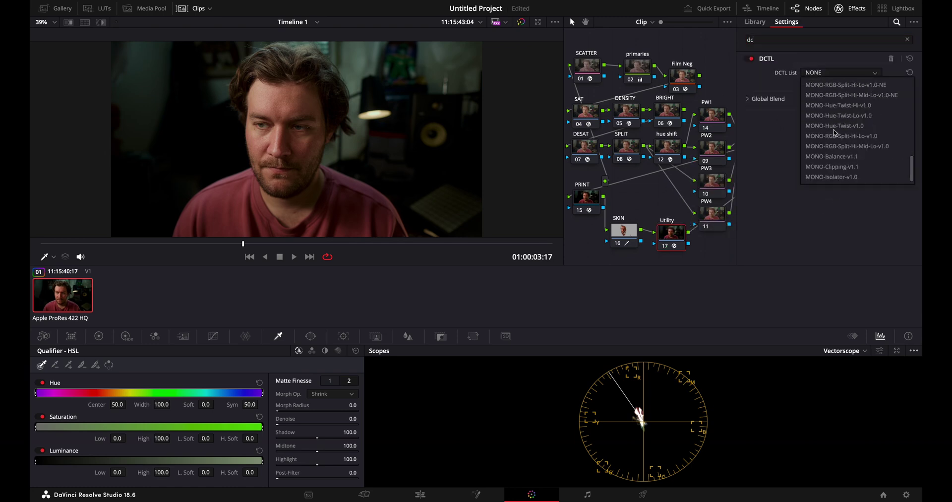
{"action": "left_click", "coordinate": [822, 159]}
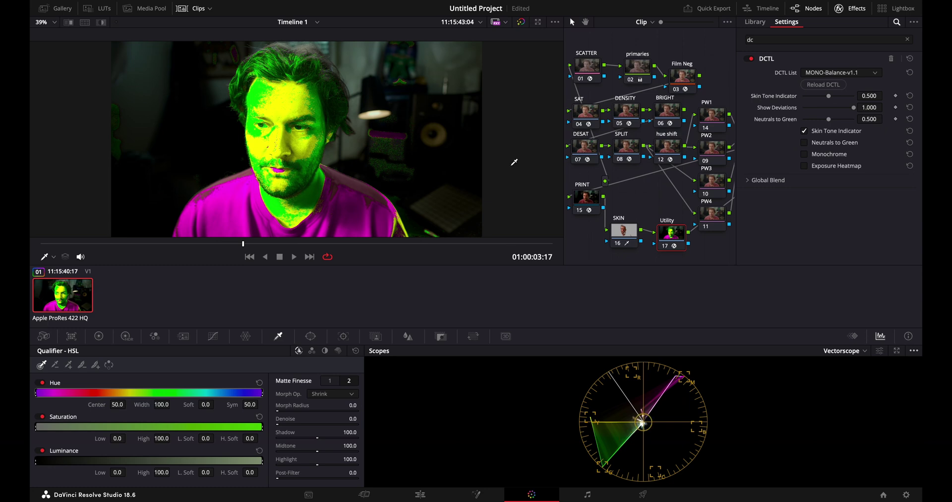
{"action": "left_click", "coordinate": [631, 67]}
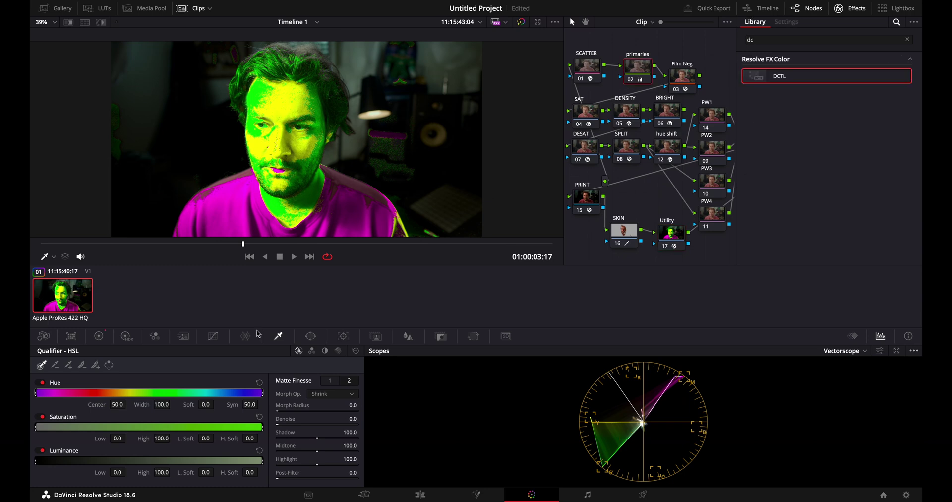
On node 02's primary wheels, push Offset toward green as a test, then reset it to neutral
{"action": "left_click", "coordinate": [102, 336]}
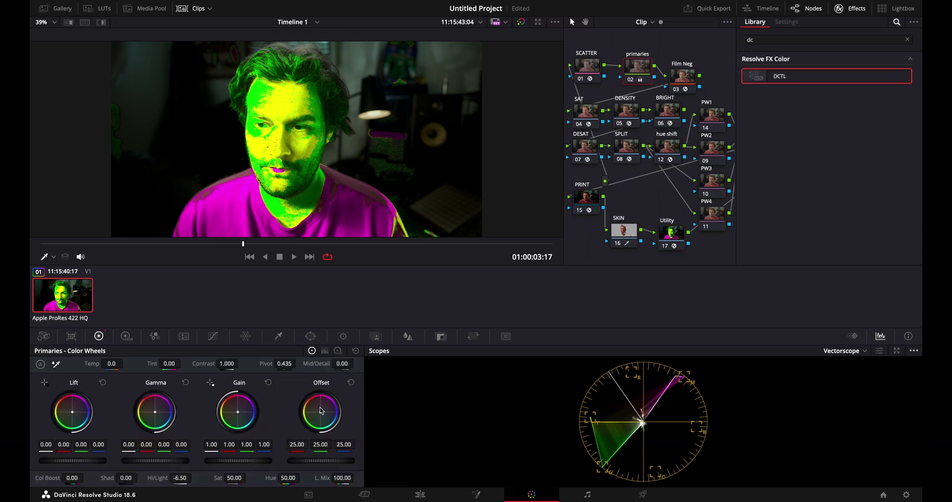
{"action": "left_click_drag", "start_coordinate": [321, 411], "coordinate": [330, 401]}
{"action": "left_click", "coordinate": [351, 382]}
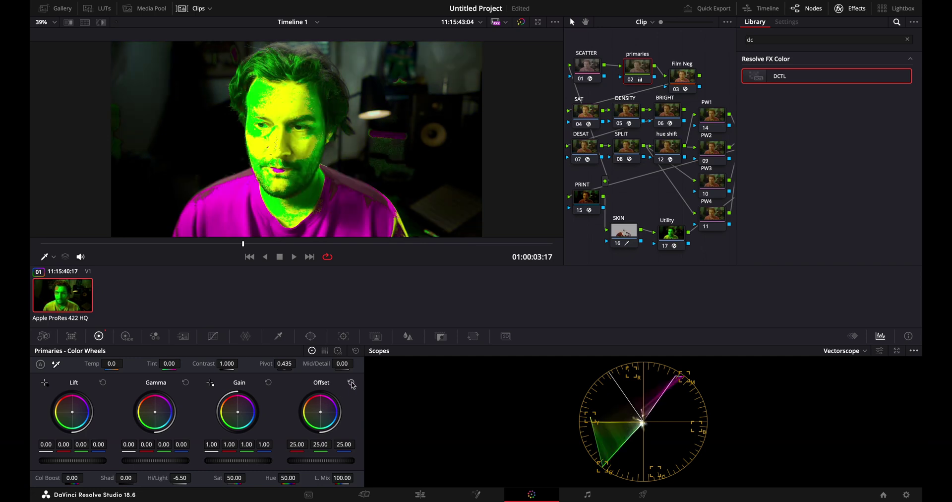
Lower the Utility node's Skin Tone Indicator, restore its default, and open the vectorscope settings
{"action": "left_click", "coordinate": [670, 233]}
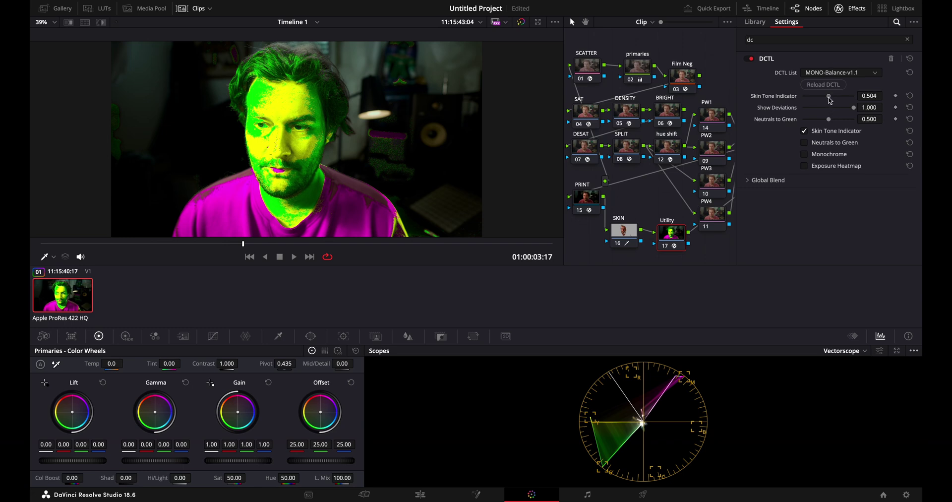
{"action": "left_click_drag", "start_coordinate": [830, 97], "coordinate": [827, 98]}
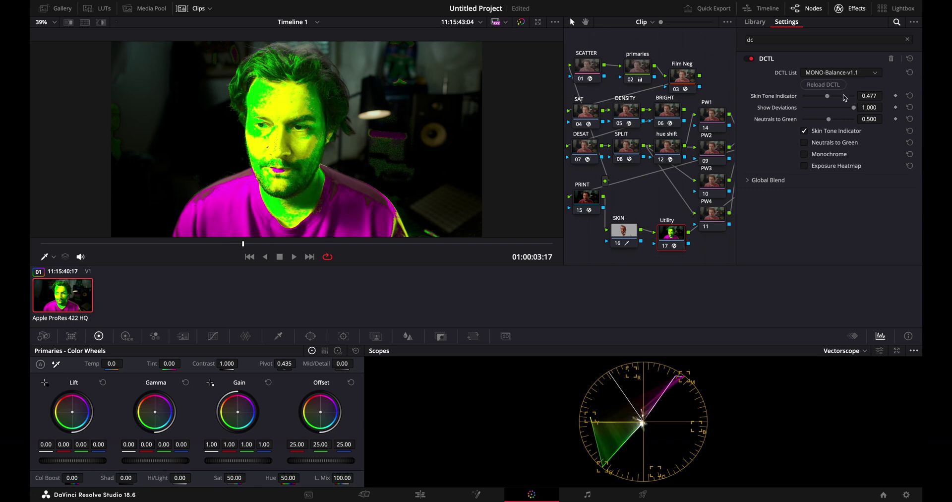
{"action": "left_click", "coordinate": [910, 95]}
{"action": "left_click", "coordinate": [879, 351]}
{"action": "left_click", "coordinate": [881, 352]}
Zoom the viewer and toggle the Utility node off and back on to compare
{"action": "scroll", "coordinate": [236, 157], "scroll_direction": "up", "scroll_amount": 3}
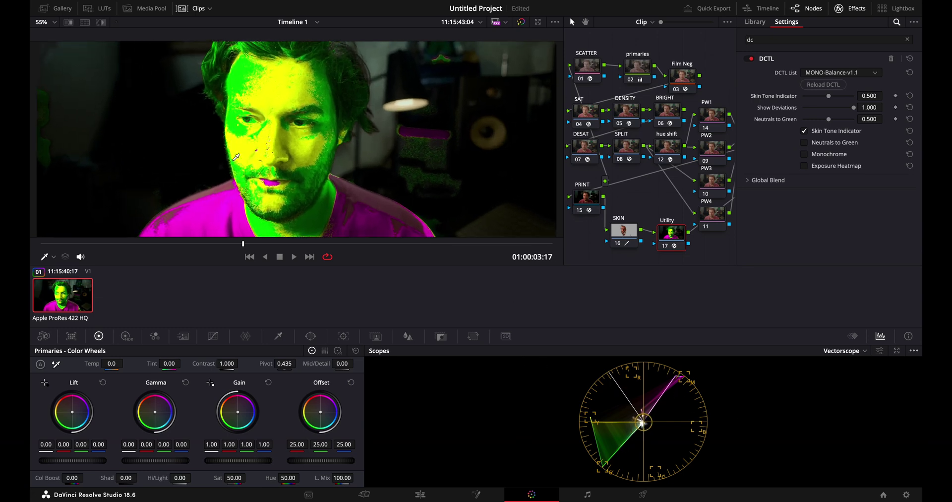
{"action": "scroll", "coordinate": [236, 156], "scroll_direction": "down", "scroll_amount": 2}
{"action": "scroll", "coordinate": [235, 157], "scroll_direction": "left", "scroll_amount": 2}
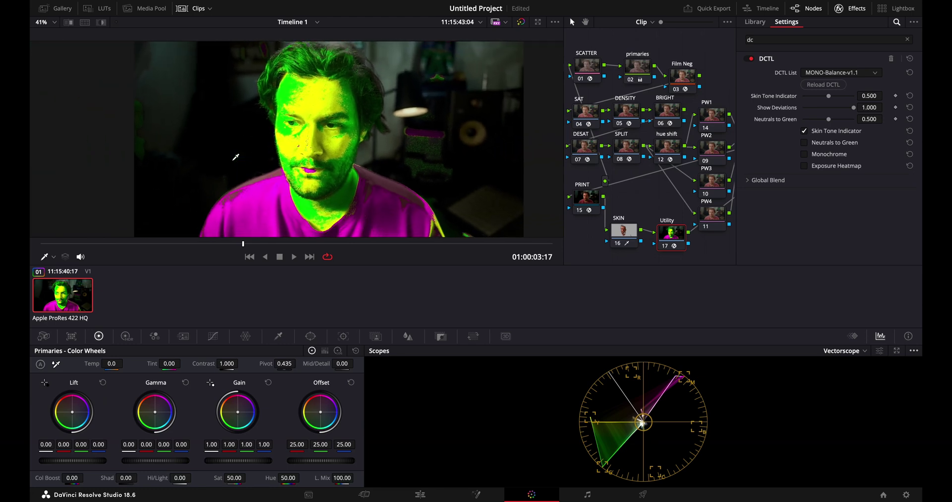
{"action": "left_click", "coordinate": [666, 248]}
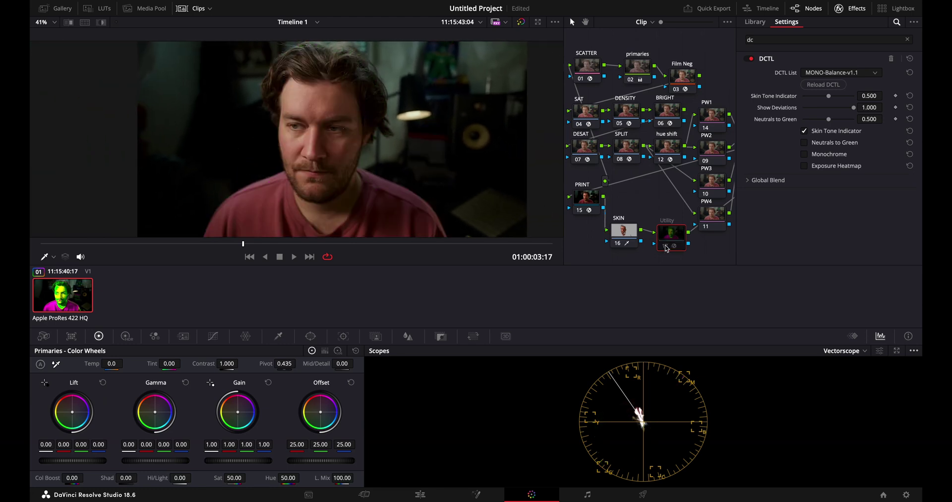
{"action": "left_click", "coordinate": [666, 247]}
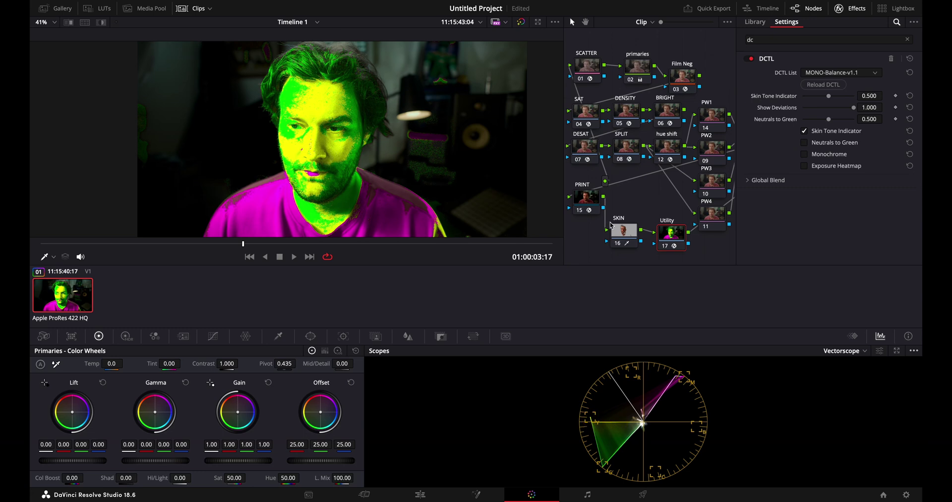
Highlight the SKIN node's isolated skin and show its HSL qualifier (Hue center 36.2, width 4.8)
{"action": "left_click", "coordinate": [626, 232]}
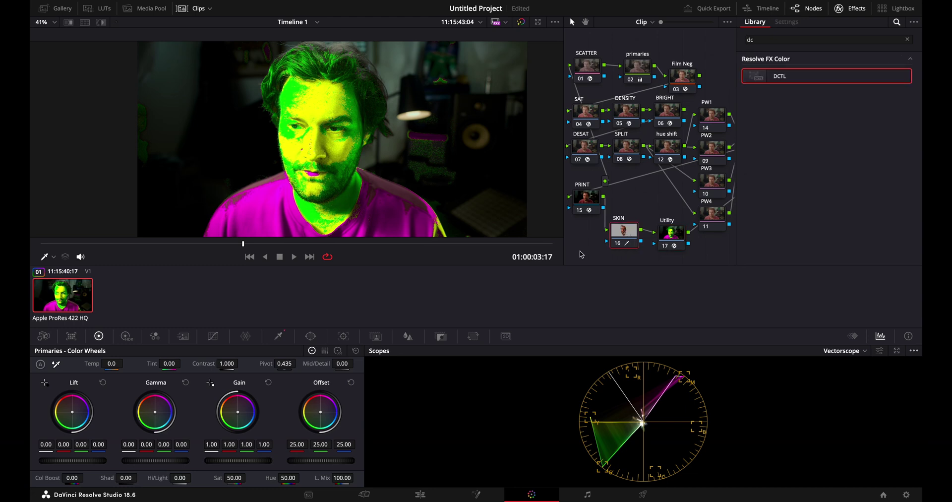
{"action": "key", "text": "ctrl+w"}
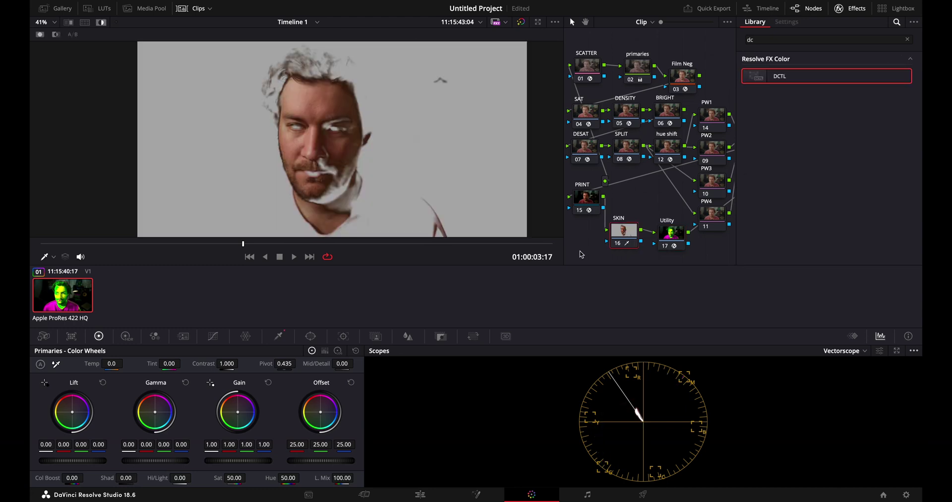
{"action": "left_click", "coordinate": [278, 336]}
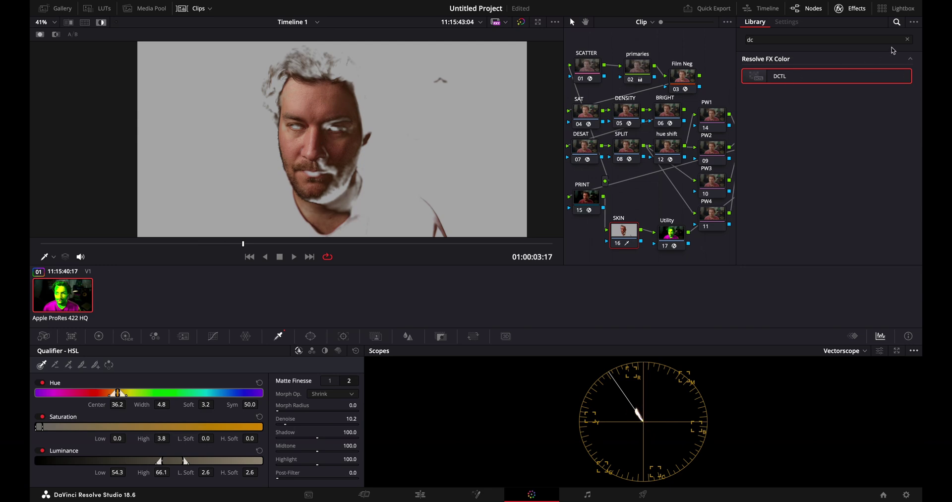
Apply Color Compressor, found by searching 'colo', to the SKIN node and turn off the skin highlight
{"action": "left_click", "coordinate": [908, 39]}
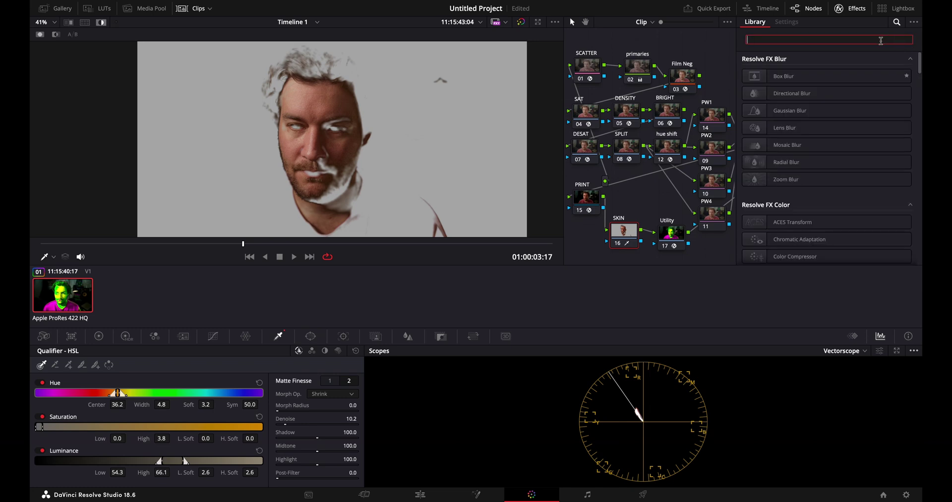
{"action": "type", "text": "colo"}
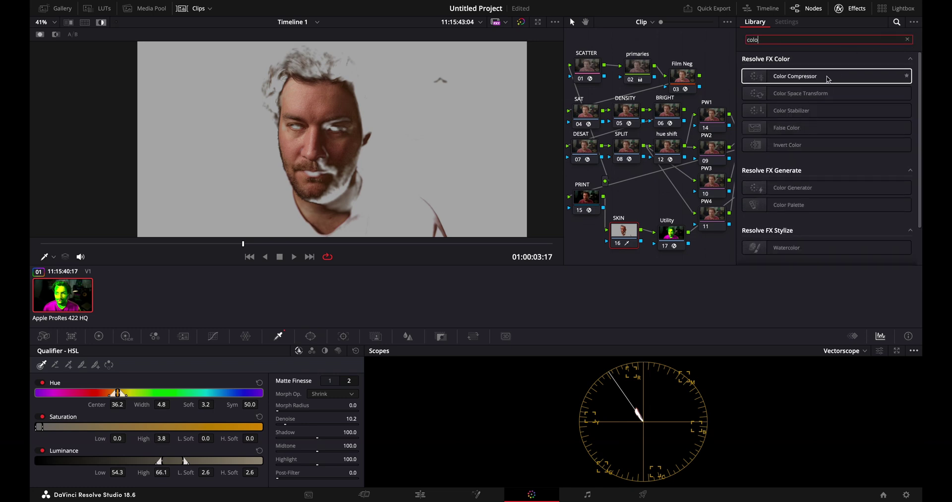
{"action": "left_click_drag", "start_coordinate": [828, 79], "coordinate": [630, 235]}
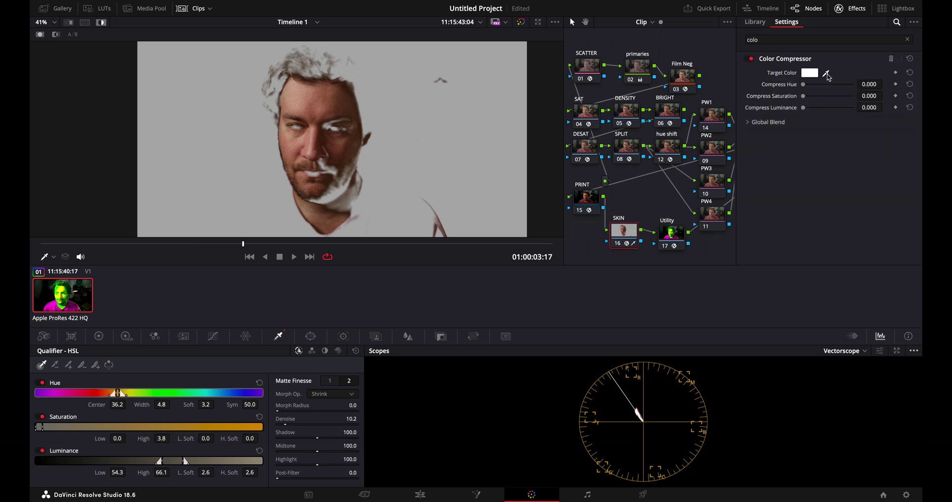
{"action": "left_click", "coordinate": [827, 74]}
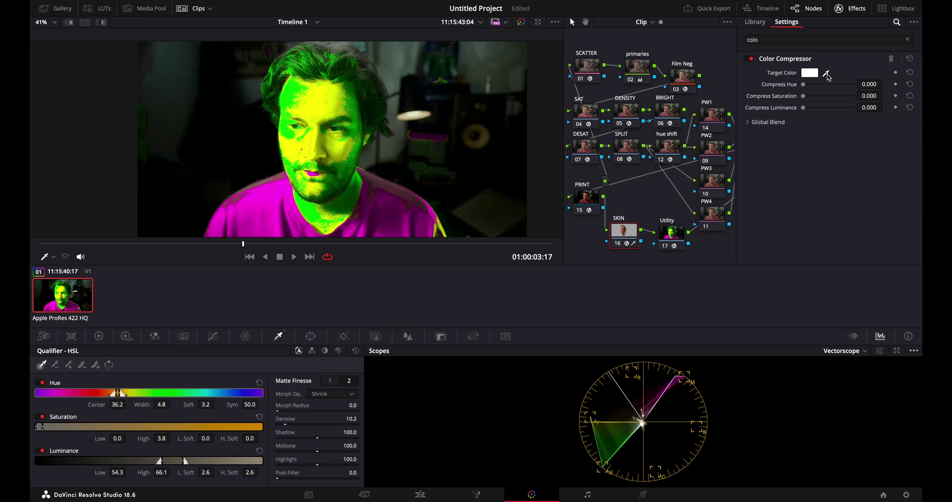
Set the Color Compressor's Target Color by sampling the face's skin tone in the viewer
{"action": "left_click", "coordinate": [102, 23]}
{"action": "left_click", "coordinate": [102, 23]}
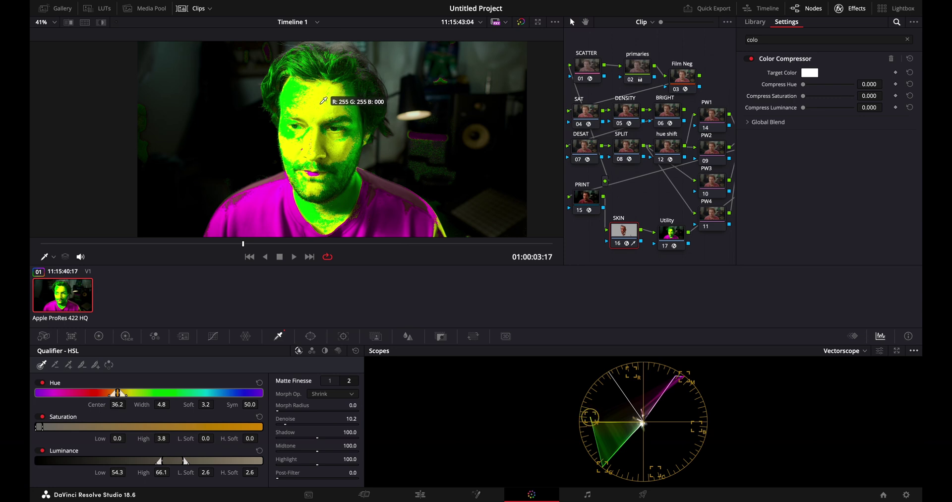
{"action": "left_click", "coordinate": [322, 103]}
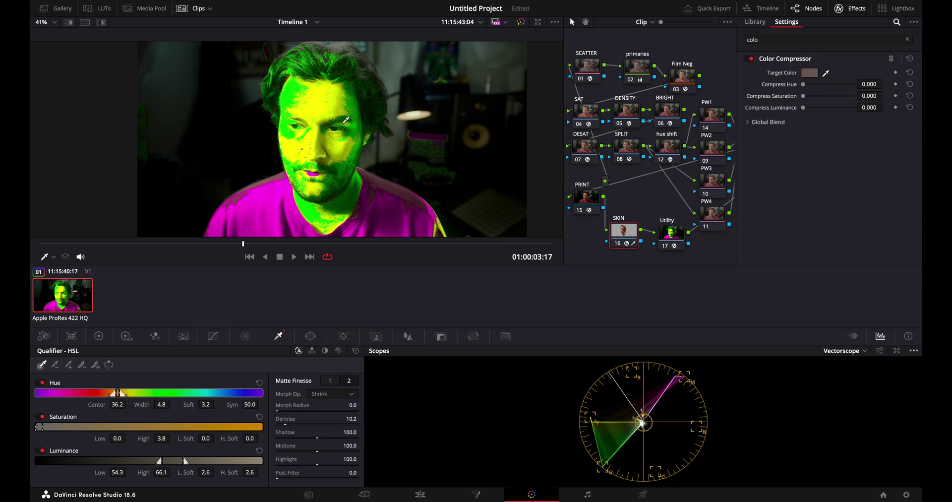
{"action": "scroll", "coordinate": [331, 182], "scroll_direction": "up", "scroll_amount": 3}
Raise Compress Hue to 0.853 and disable the Utility node to view normal colours
{"action": "scroll", "coordinate": [331, 182], "scroll_direction": "up", "scroll_amount": 2}
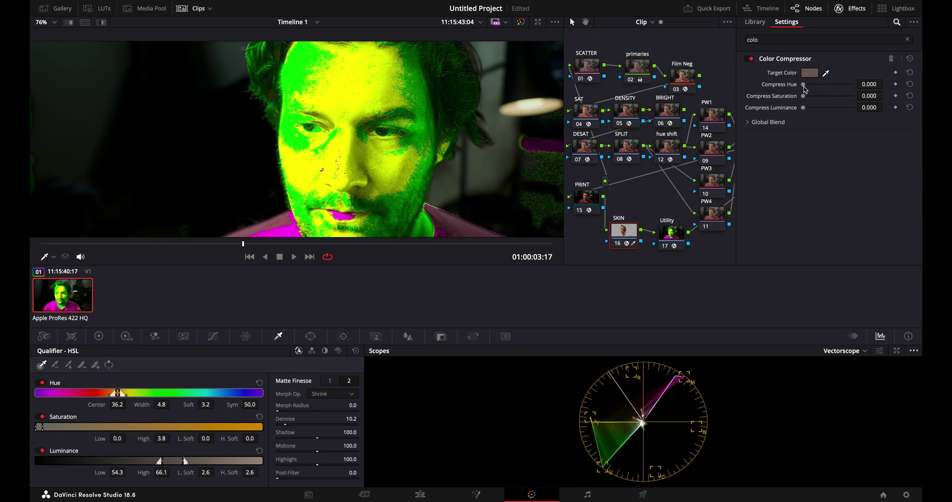
{"action": "left_click_drag", "start_coordinate": [806, 86], "coordinate": [846, 93]}
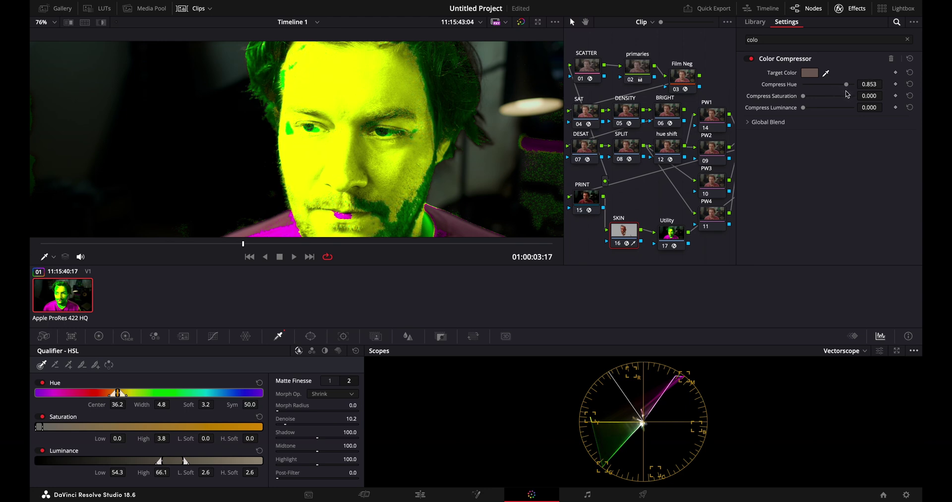
{"action": "scroll", "coordinate": [401, 143], "scroll_direction": "down", "scroll_amount": 3}
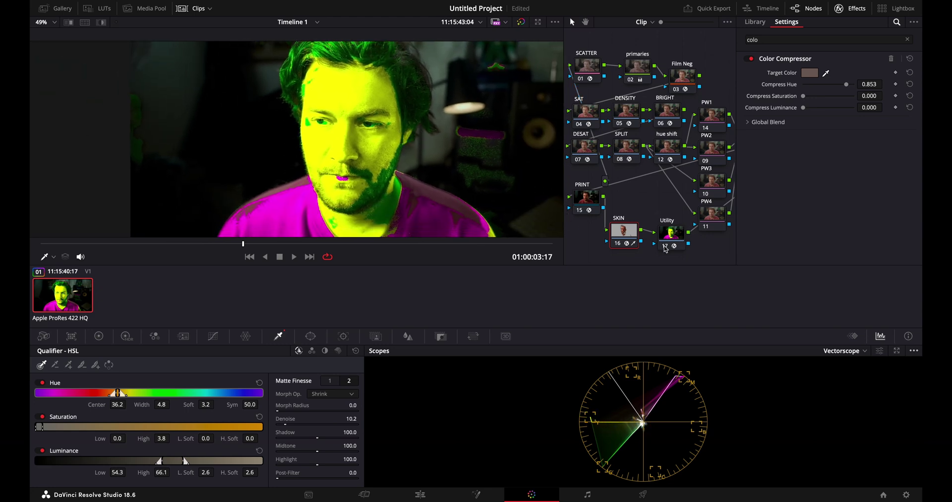
{"action": "left_click", "coordinate": [665, 246]}
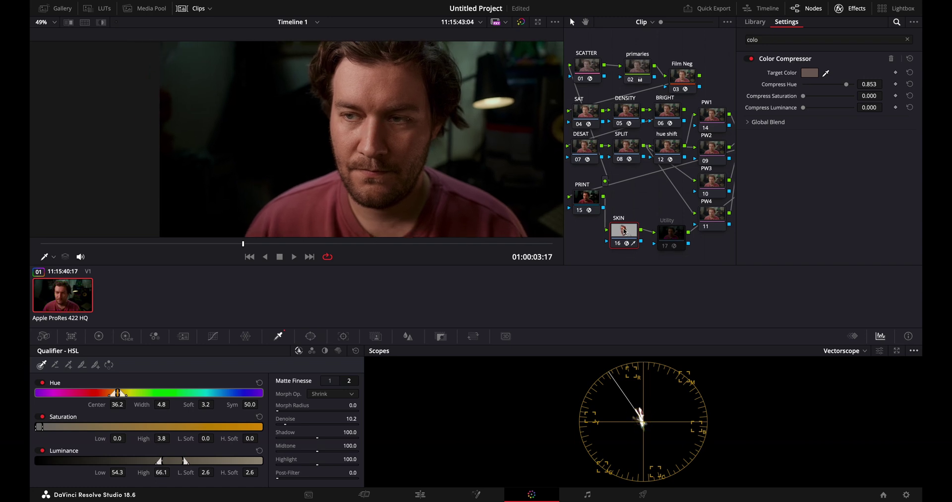
Nudge the SKIN node slightly in the node graph
{"action": "mouse_move", "coordinate": [624, 236]}
{"action": "left_mouse_down"}
{"action": "mouse_move", "coordinate": [628, 223]}
{"action": "mouse_move", "coordinate": [629, 231]}
{"action": "left_mouse_up"}
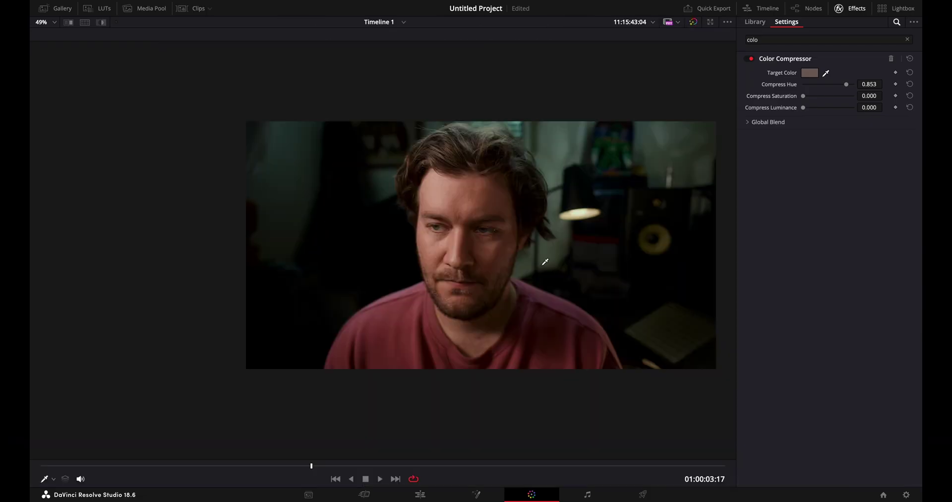
{"action": "scroll", "coordinate": [550, 261], "scroll_direction": "up", "scroll_amount": 5}
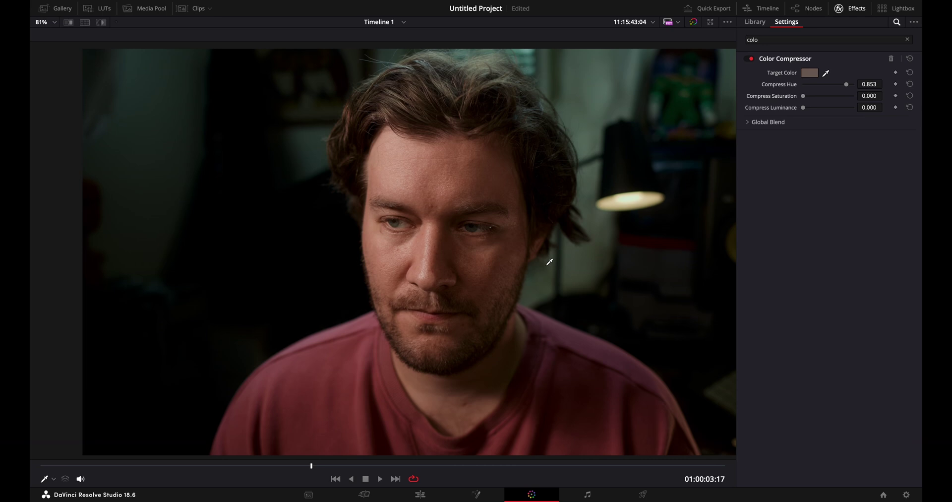
{"action": "scroll", "coordinate": [412, 190], "scroll_direction": "up", "scroll_amount": 4}
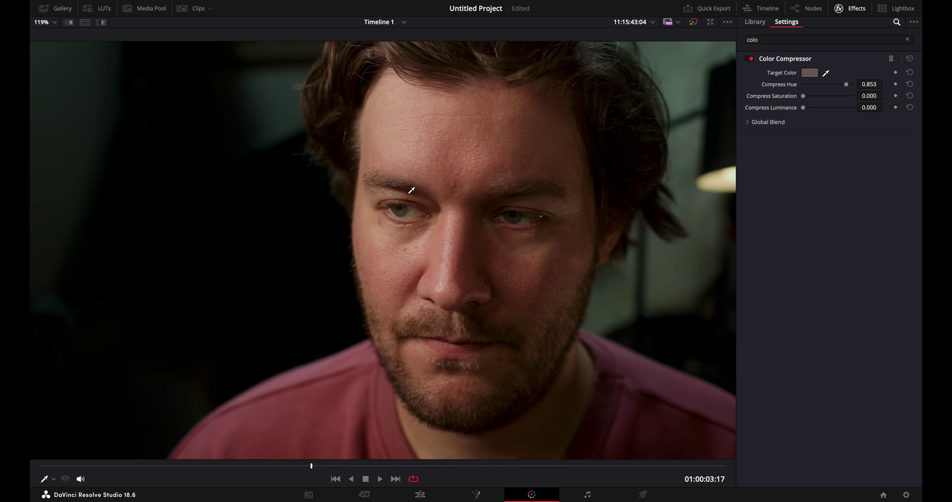
{"action": "scroll", "coordinate": [412, 190], "scroll_direction": "up", "scroll_amount": 5}
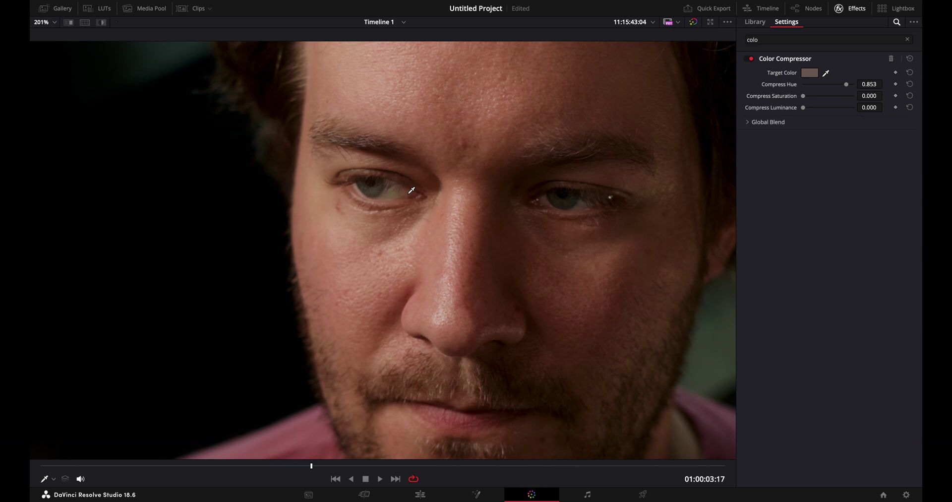
{"action": "key", "text": "shift+z"}
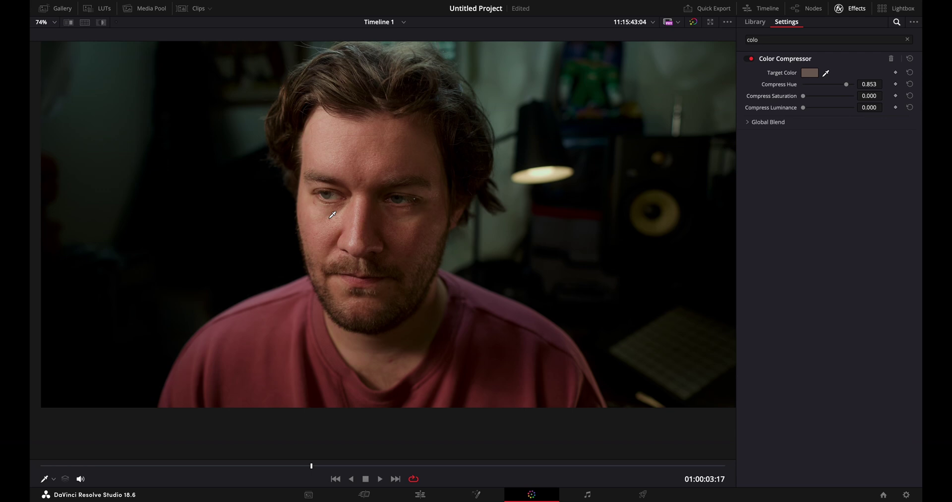
{"action": "scroll", "coordinate": [332, 214], "scroll_direction": "up", "scroll_amount": 3}
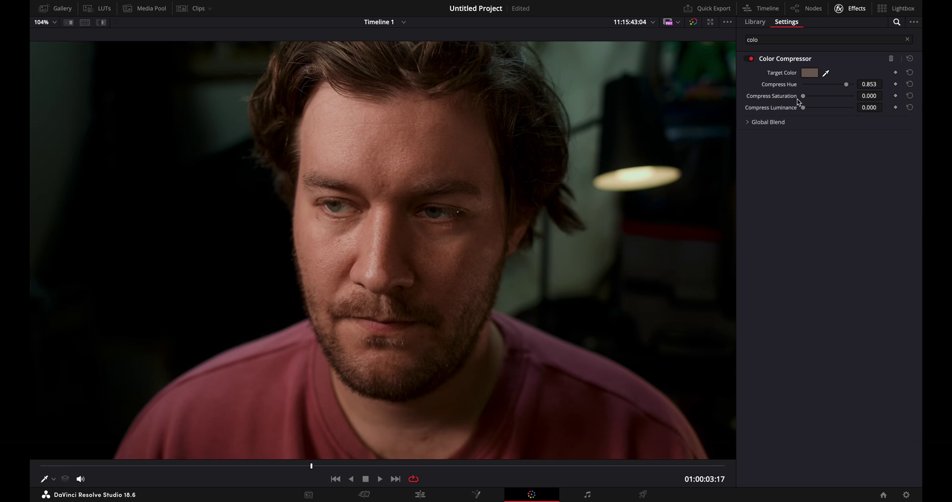
Drag the Compress Saturation slider to test compressing the skin's saturation
{"action": "mouse_move", "coordinate": [803, 96]}
{"action": "left_mouse_down"}
{"action": "mouse_move", "coordinate": [849, 101]}
{"action": "mouse_move", "coordinate": [843, 112]}
{"action": "mouse_move", "coordinate": [802, 98]}
{"action": "mouse_move", "coordinate": [817, 111]}
{"action": "mouse_move", "coordinate": [806, 111]}
{"action": "mouse_move", "coordinate": [837, 116]}
{"action": "mouse_move", "coordinate": [810, 109]}
{"action": "left_mouse_up"}
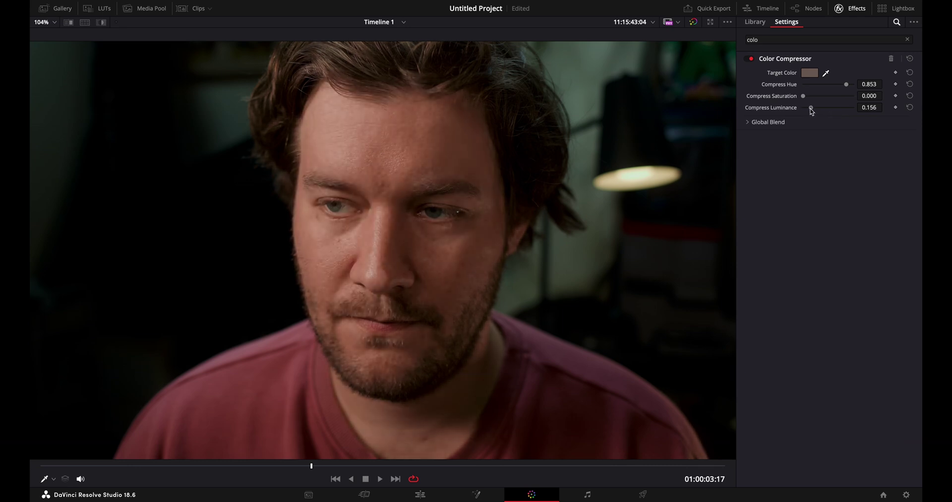